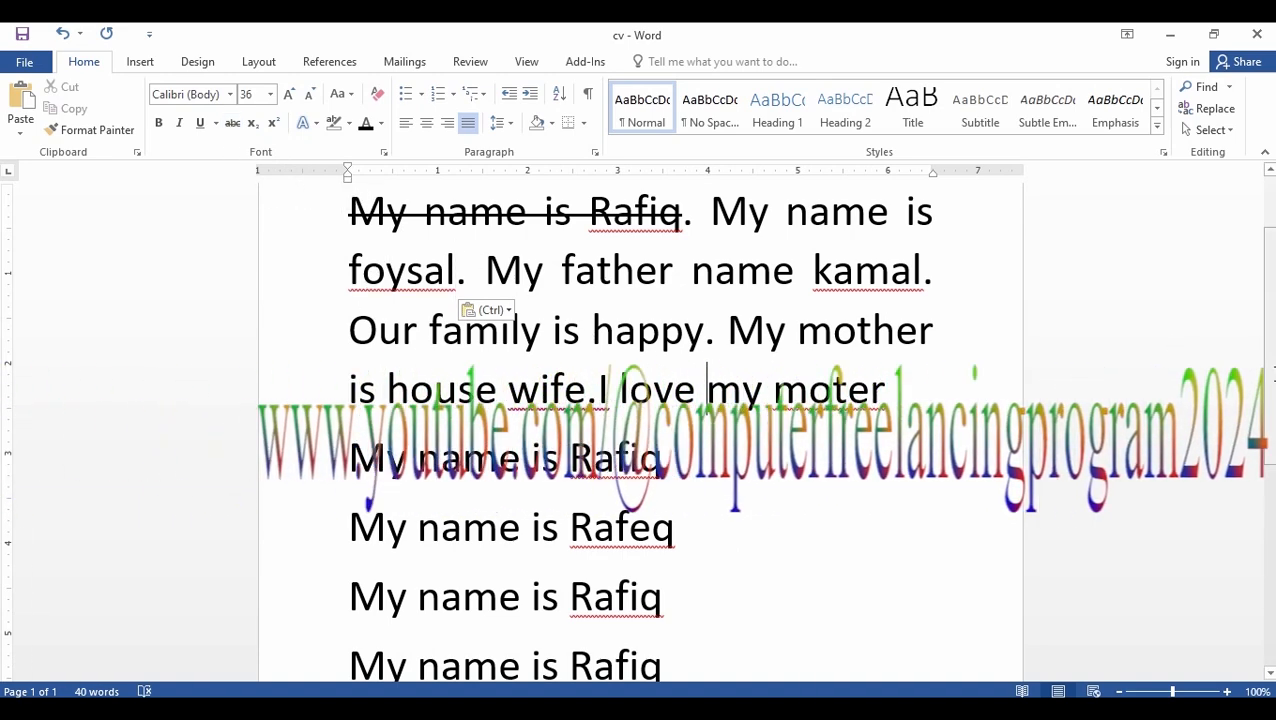
# - On the empty line below the last sentence, write a²+b² with both 2s formatted as superscript
pyautogui.scroll(-5, 1265, 527)
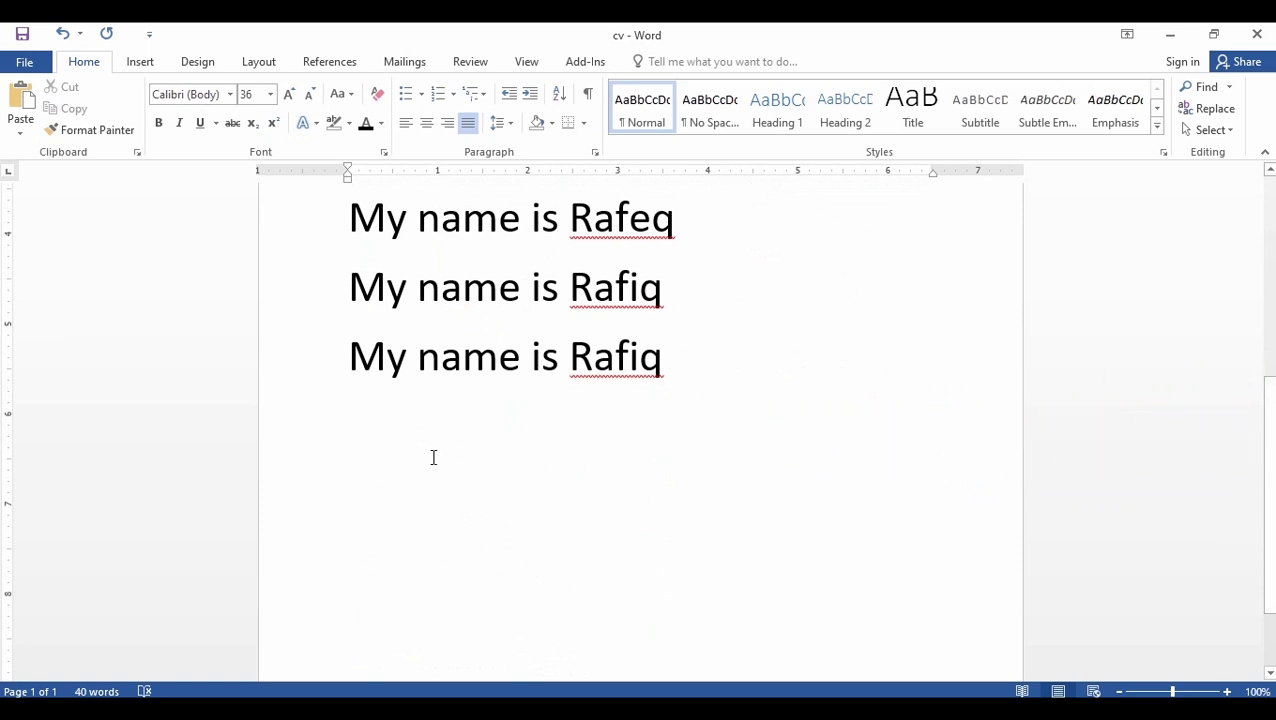
pyautogui.click(433, 457)
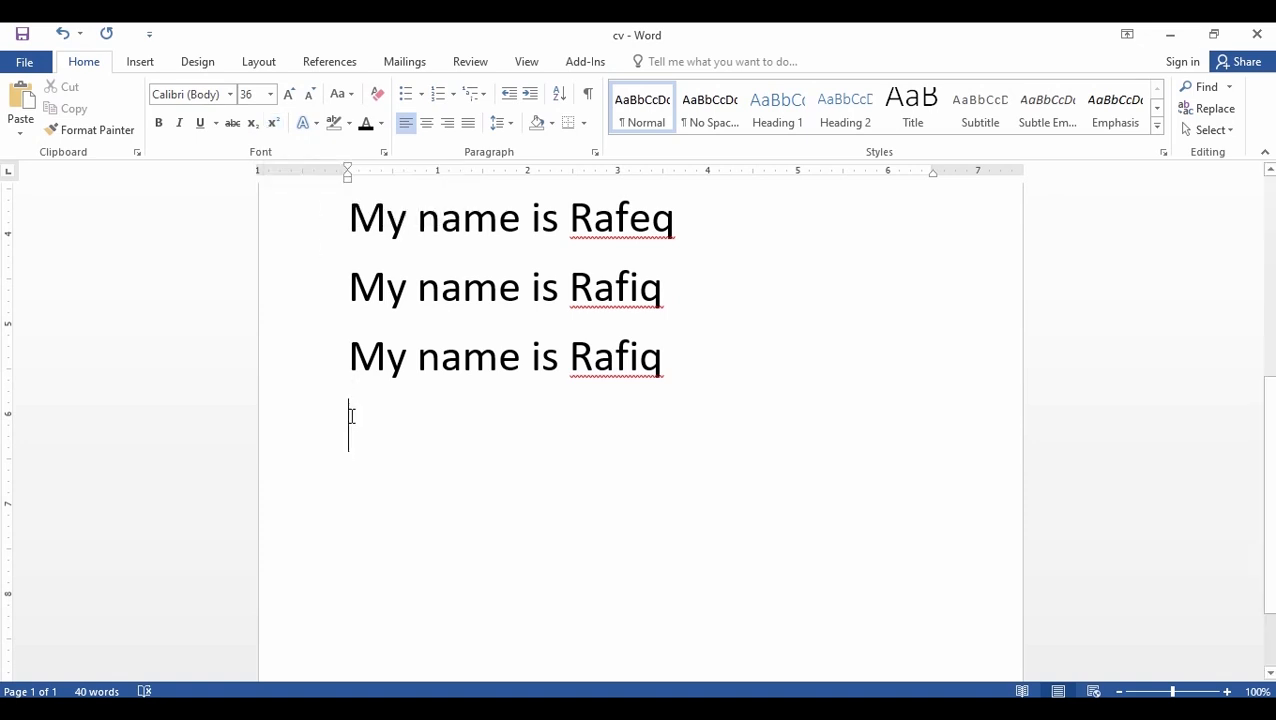
pyautogui.write('a23')
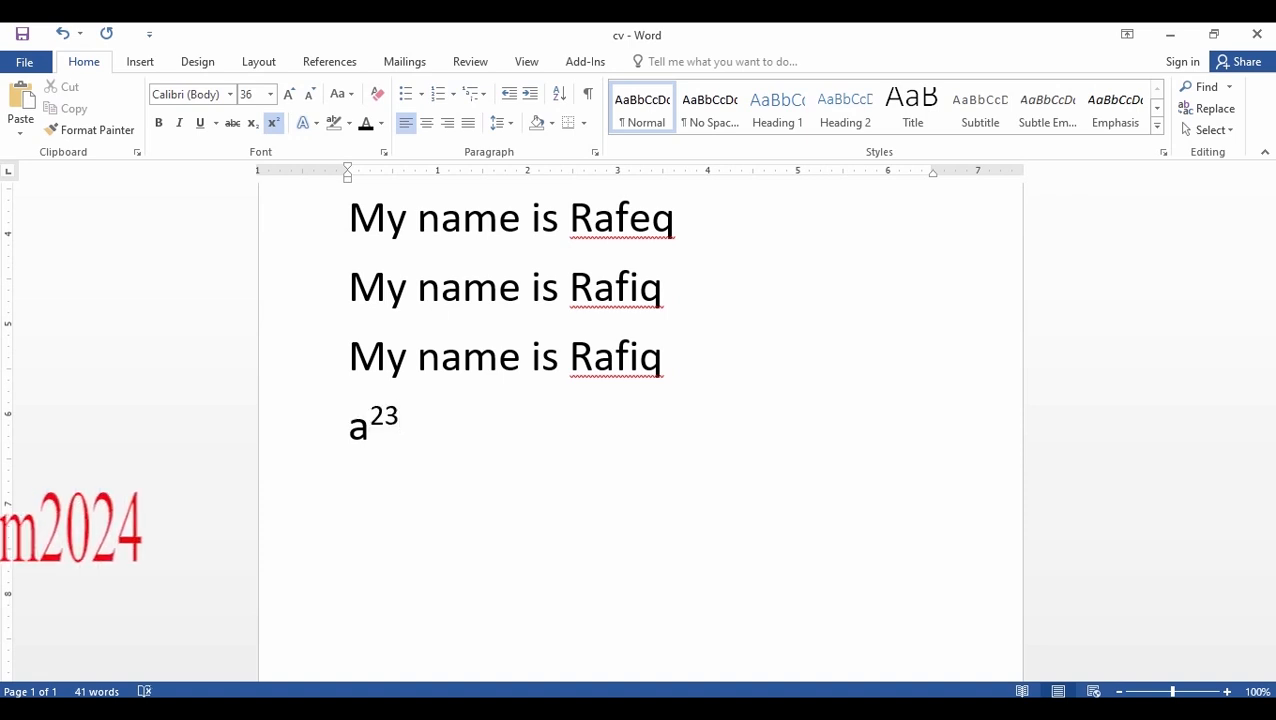
pyautogui.press('BackSpace')
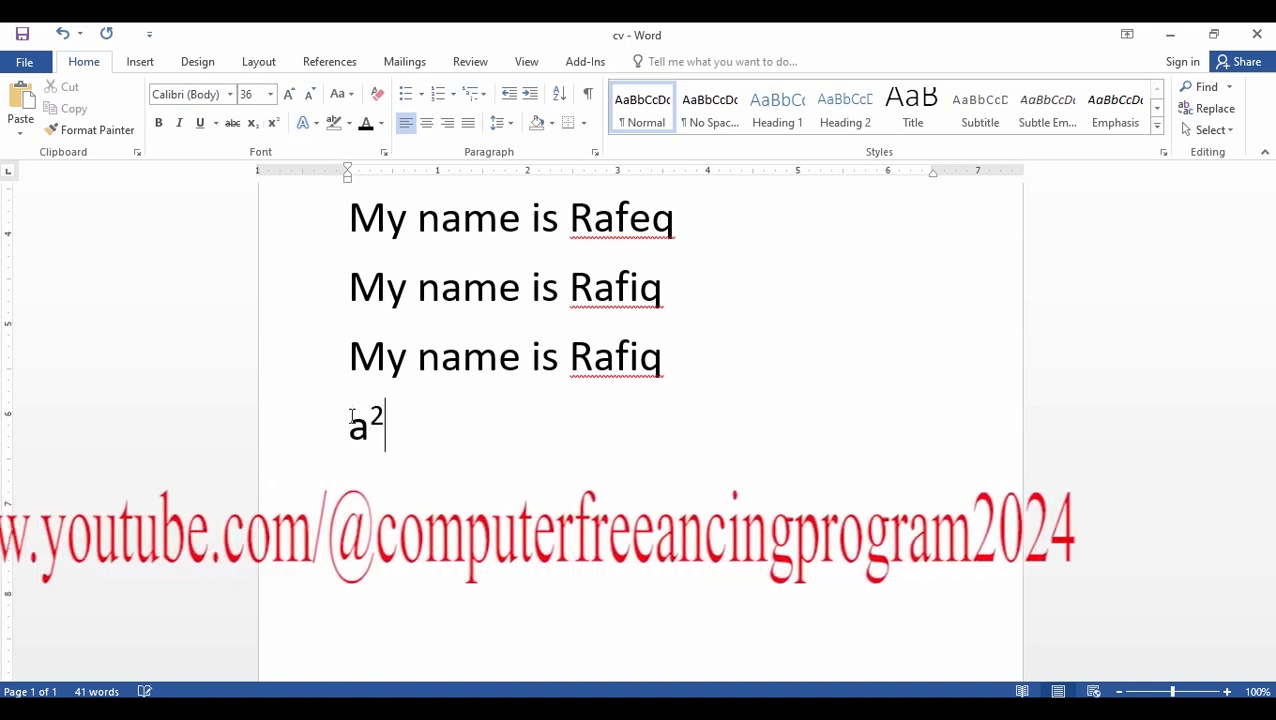
pyautogui.hotkey('ctrl', 'shift', '=')
pyautogui.write('+b')
pyautogui.hotkey('ctrl', 'shift', '=')
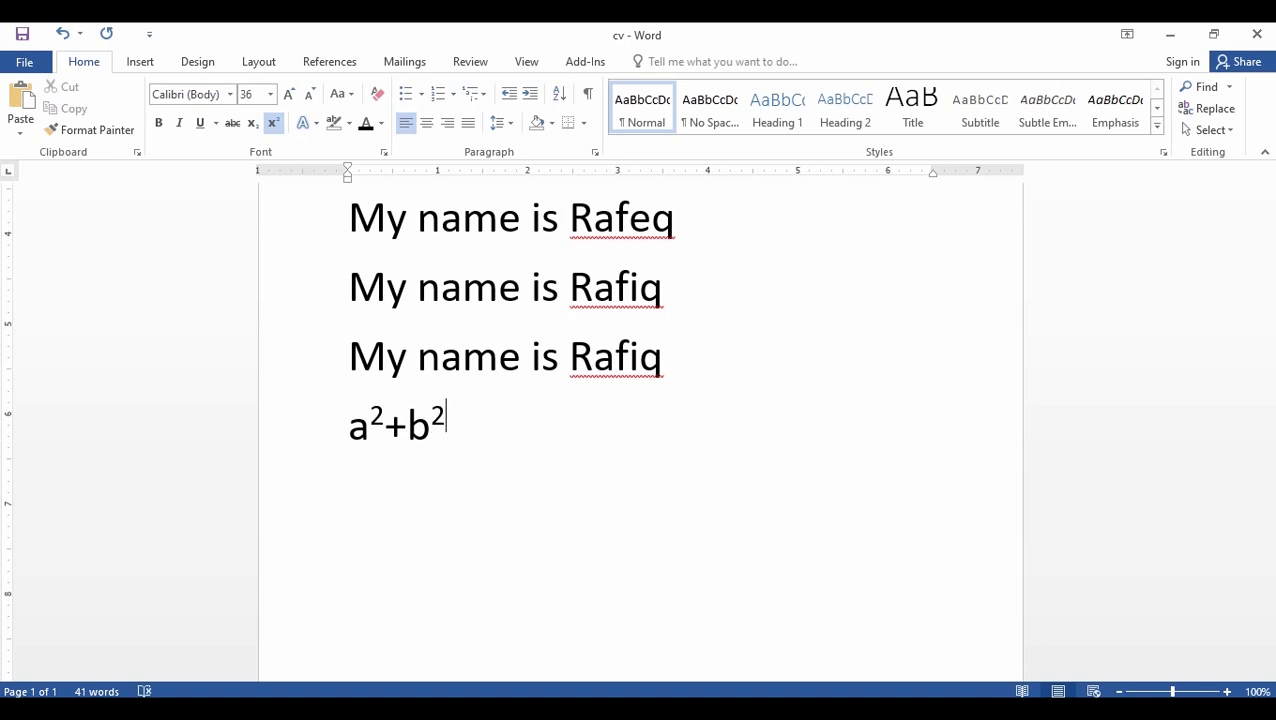
pyautogui.press('Return')
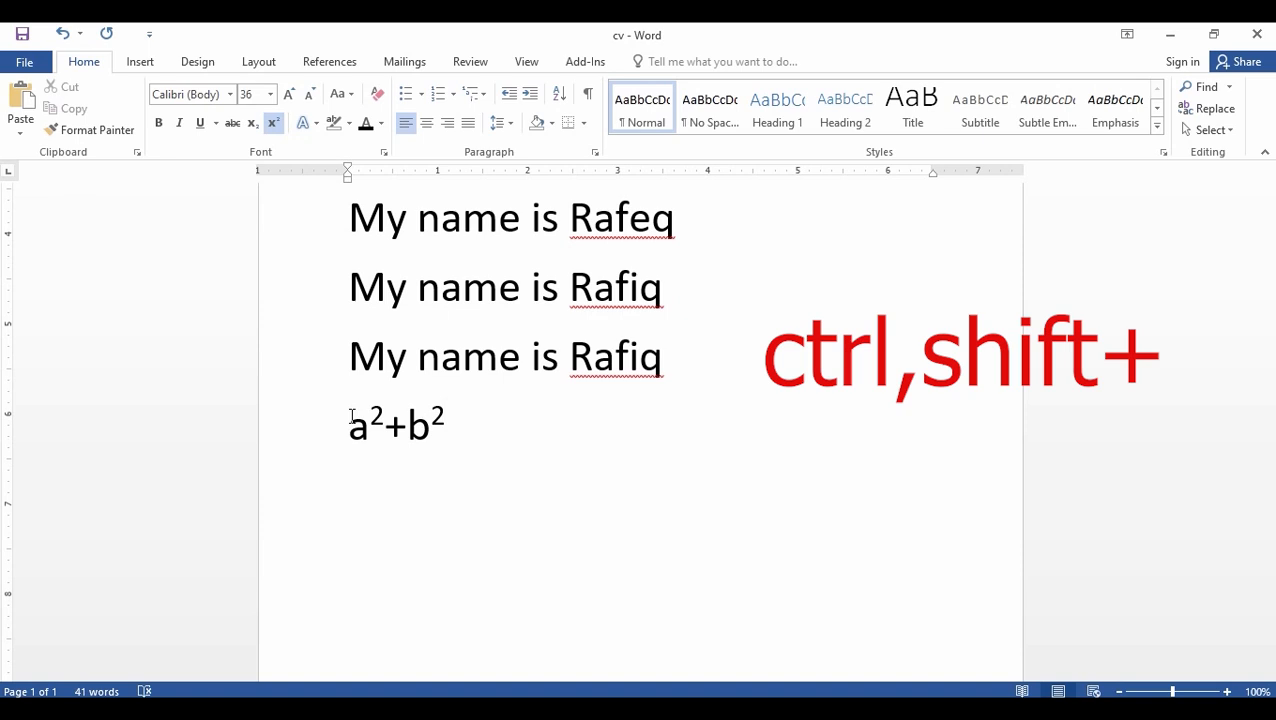
# - Continue the formula with =a²+2ab+b², formatting the exponents as superscript and returning to normal text at the end
pyautogui.write('=a')
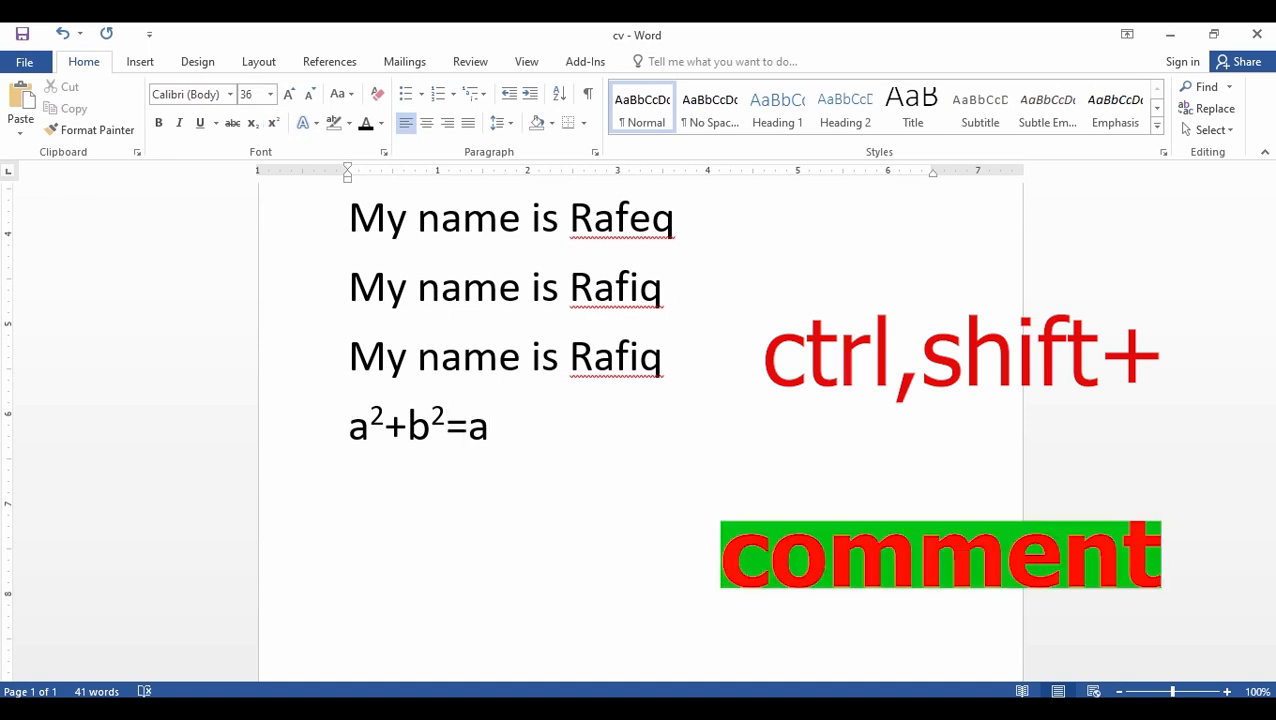
pyautogui.hotkey('ctrl', 'shift', '=')
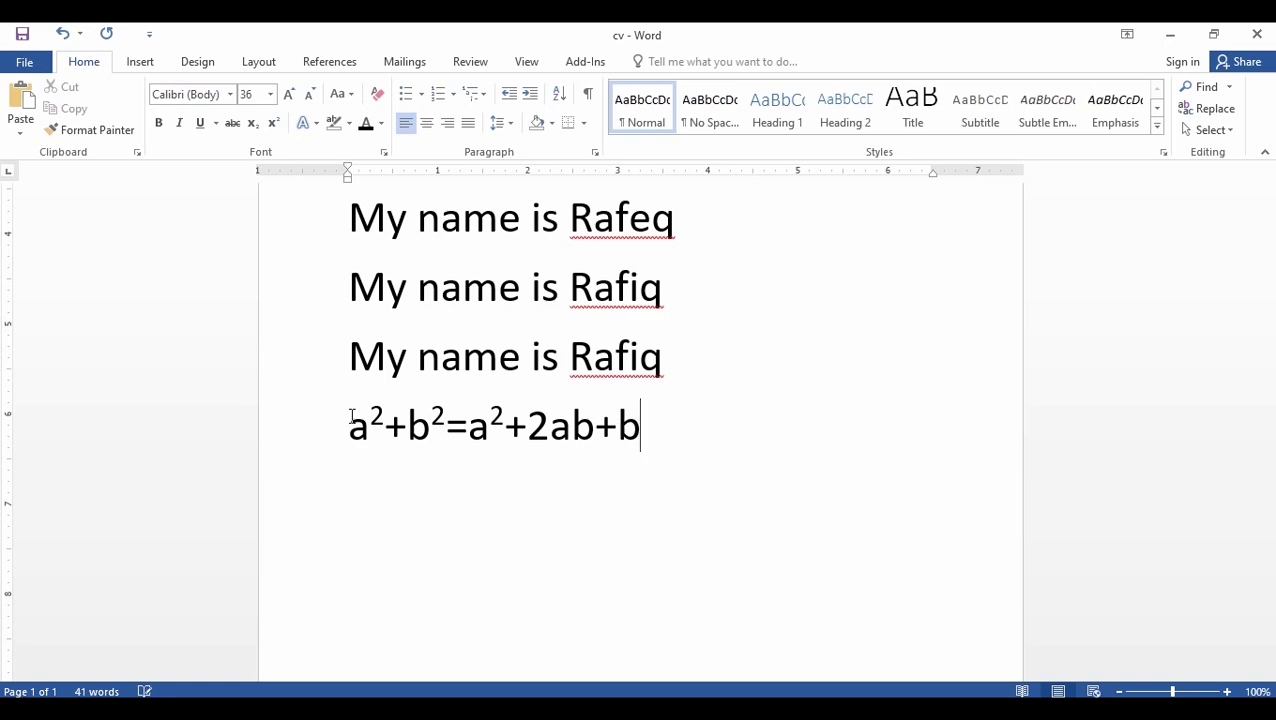
pyautogui.click(273, 124)
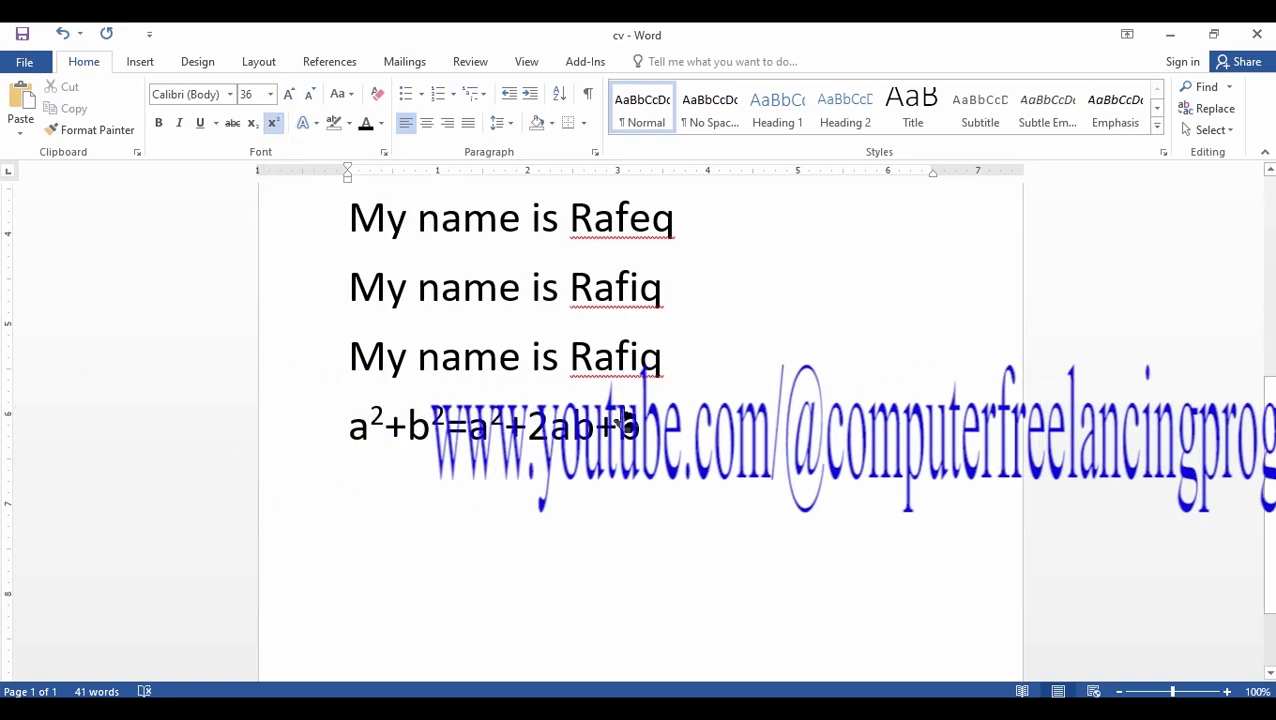
pyautogui.write('2')
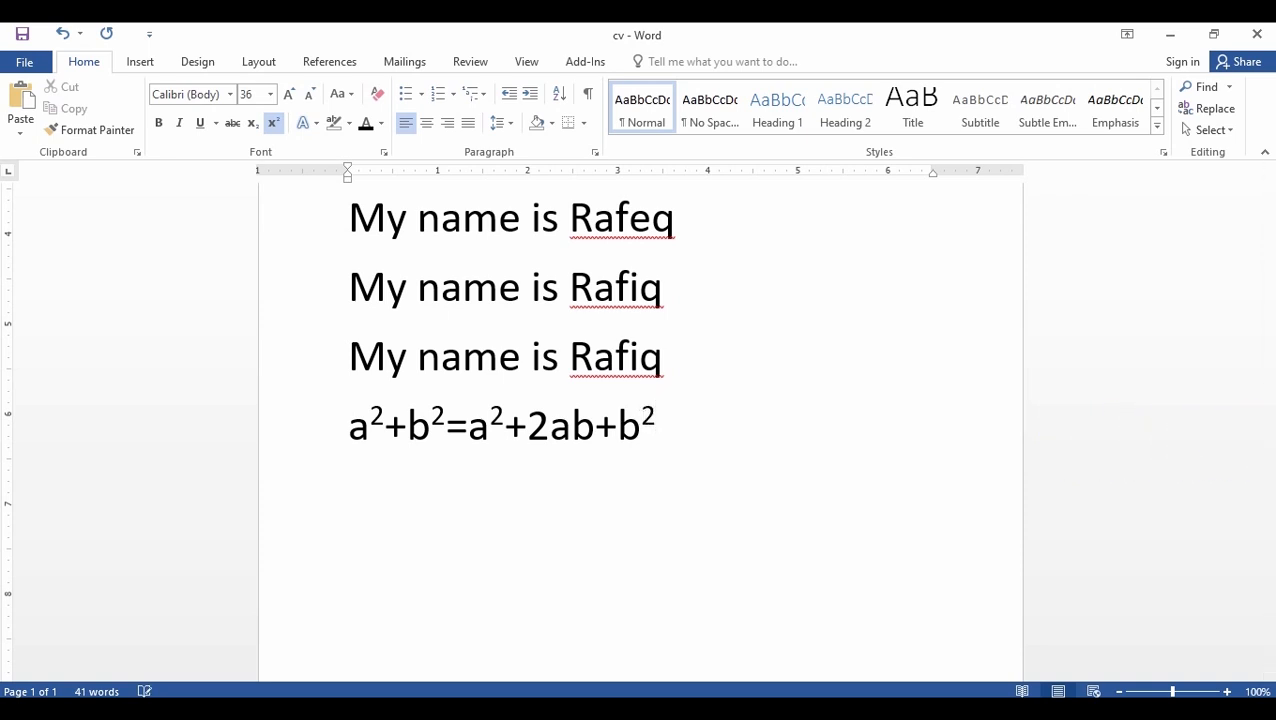
pyautogui.click(273, 124)
# - On a new line below the formula, write logₑsinA with only the e formatted as subscript
pyautogui.press('Return')
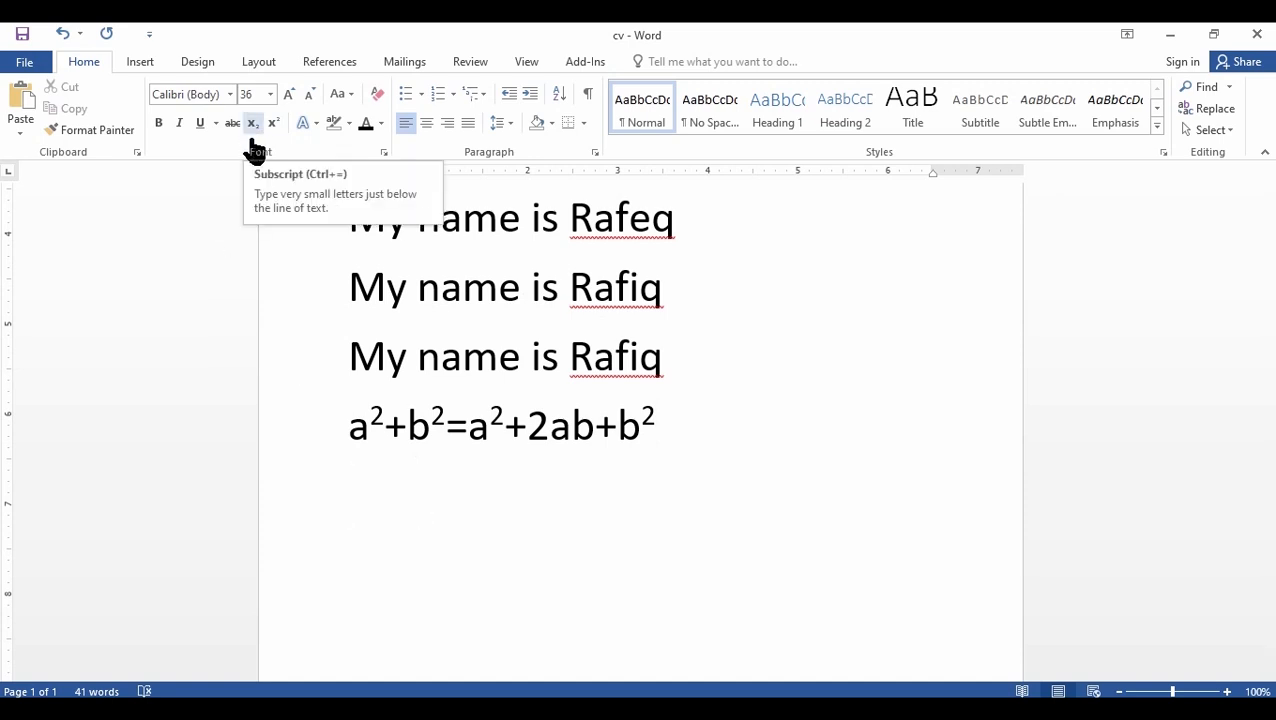
pyautogui.write('lo')
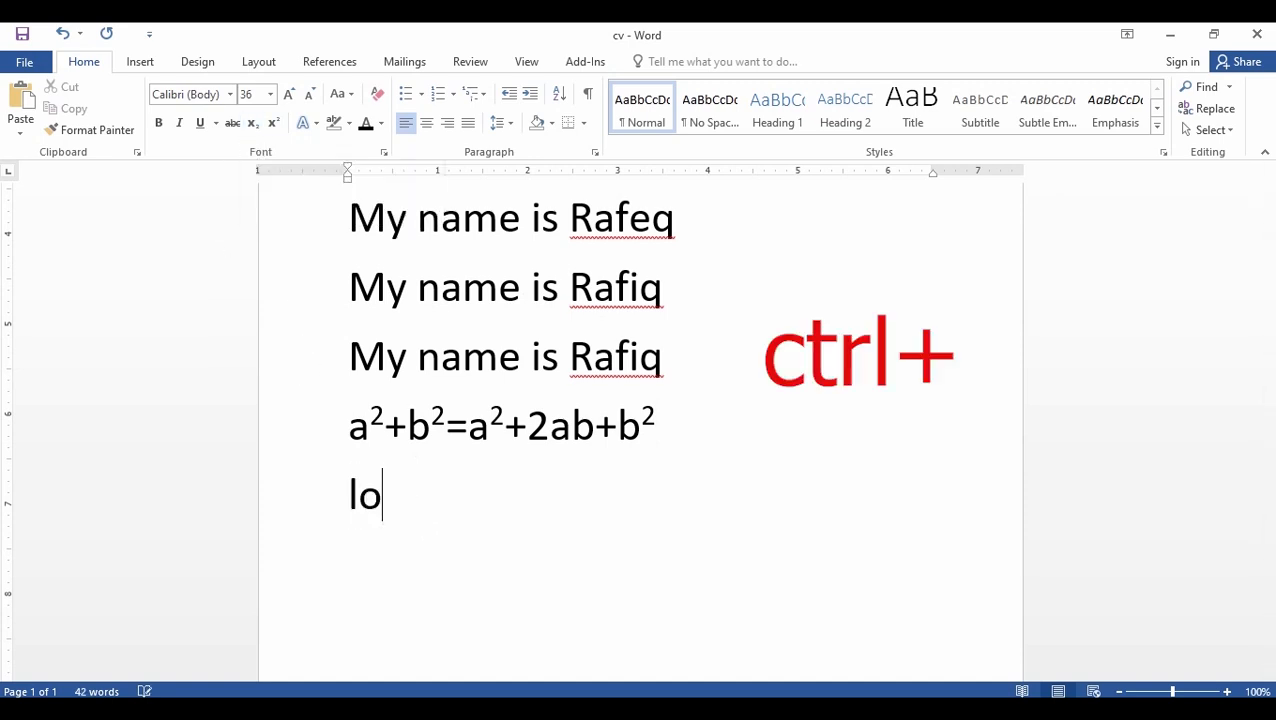
pyautogui.write('g')
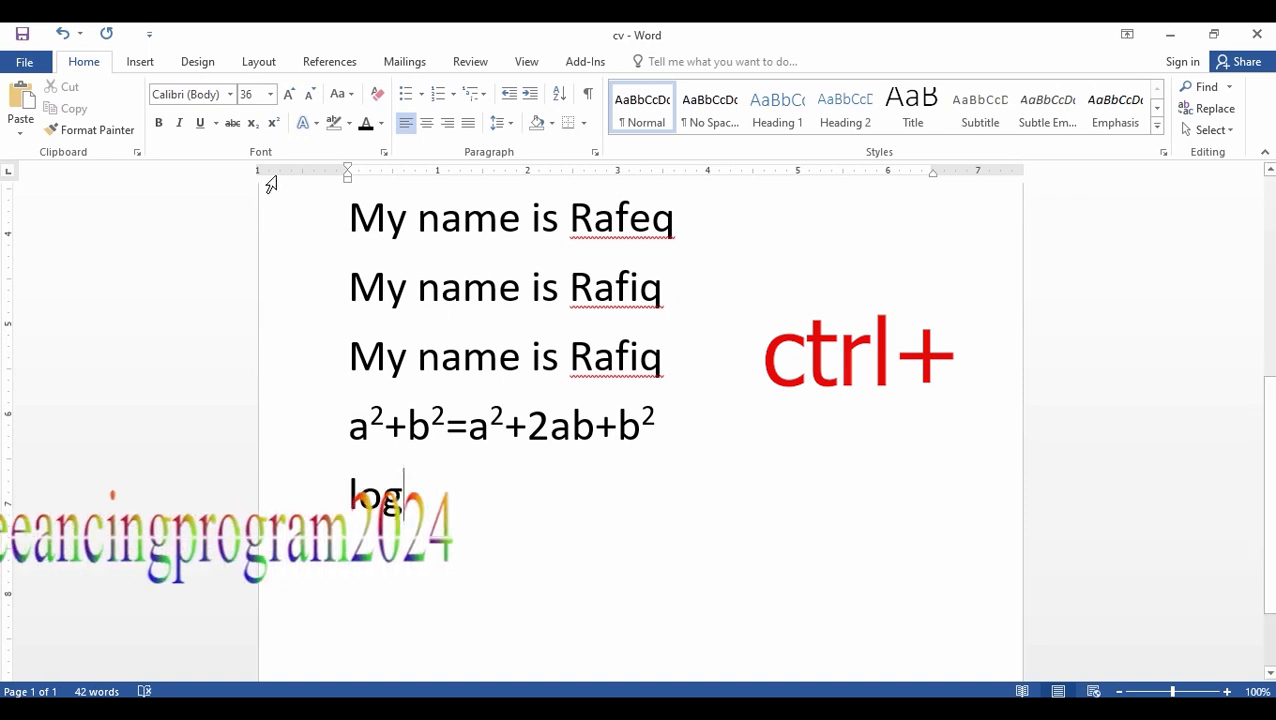
pyautogui.click(253, 126)
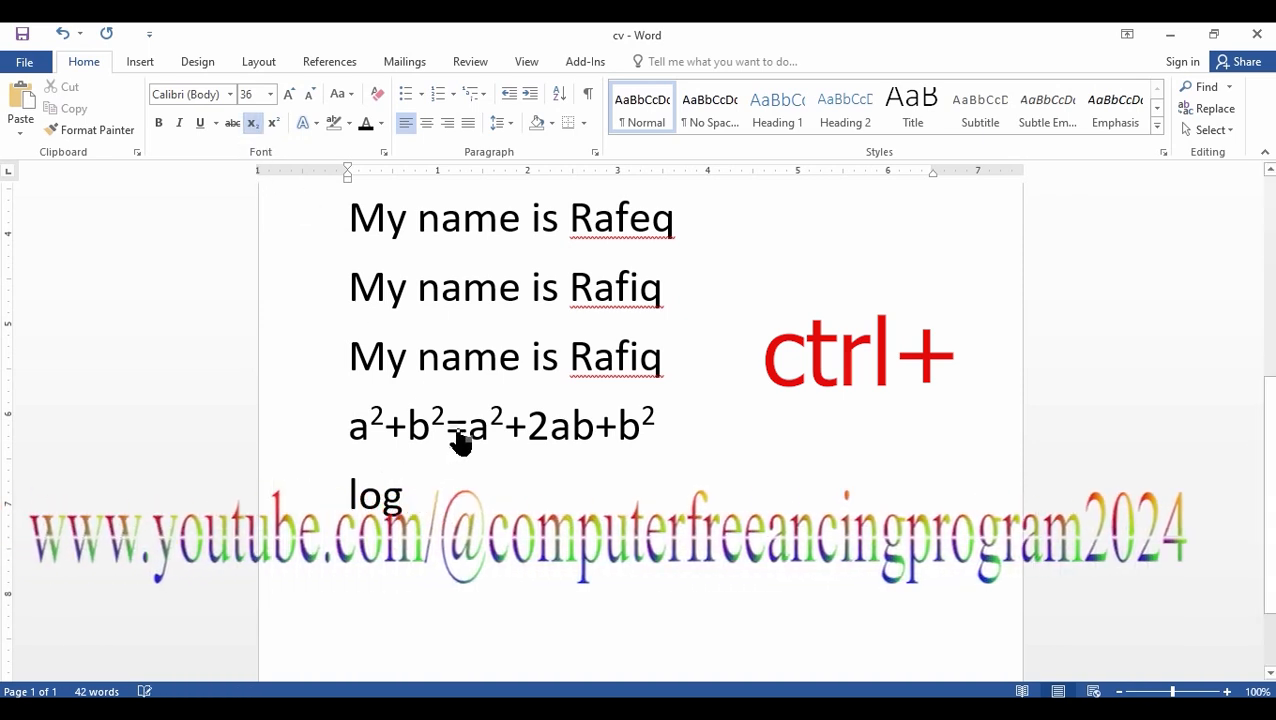
pyautogui.write('esin')
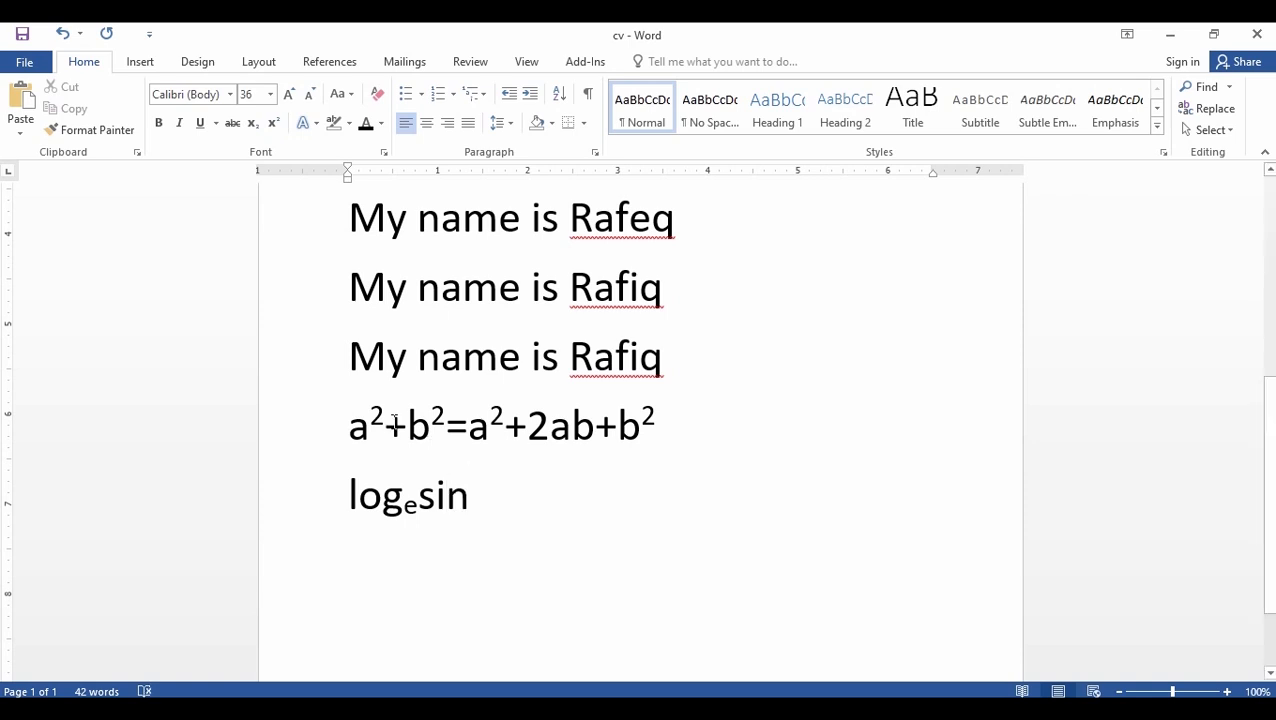
pyautogui.write('a')
# - Toggle off and reapply the subscript on the e after log and the superscript on the exponent of the first b
pyautogui.moveTo(418, 513); pyautogui.dragTo(403, 513)
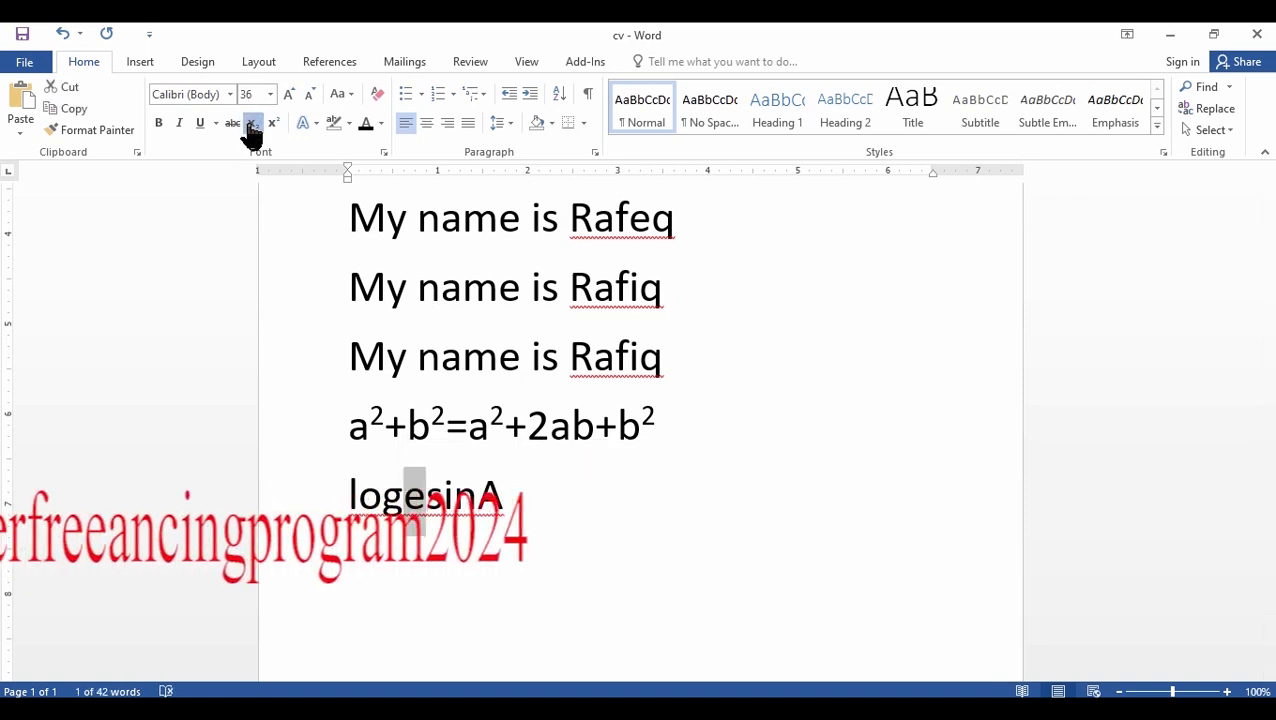
pyautogui.click(509, 487)
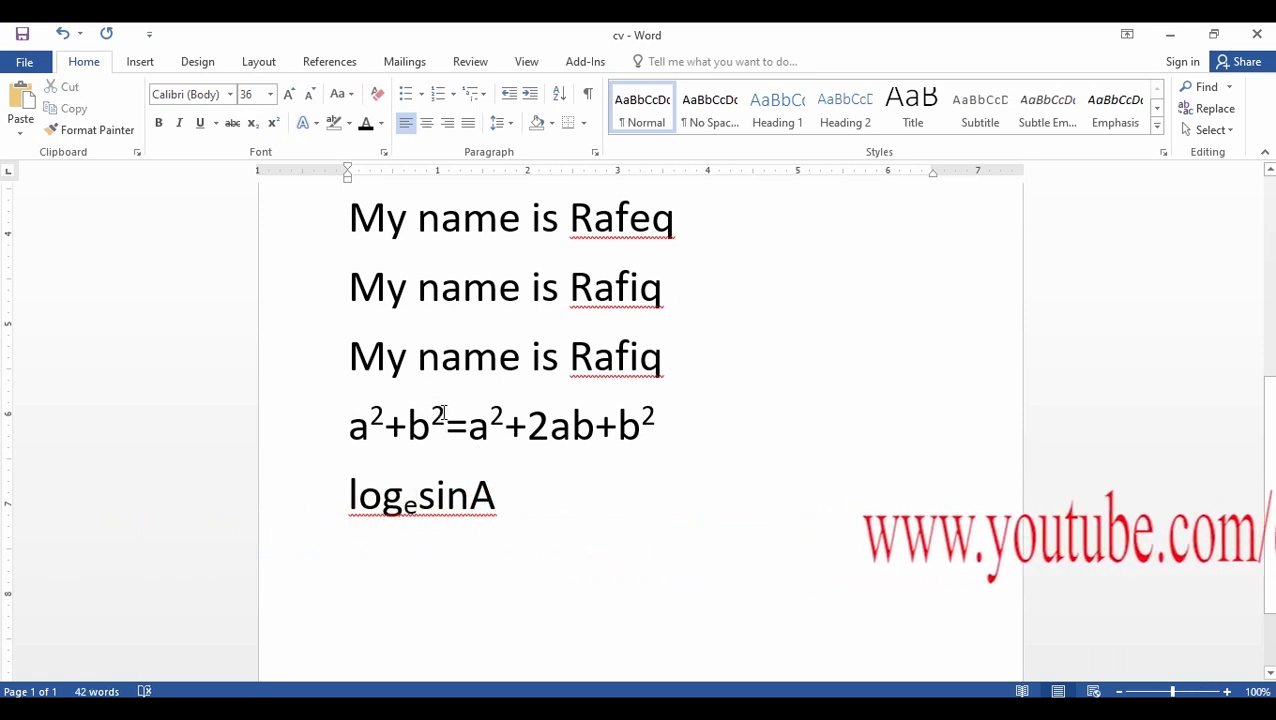
pyautogui.moveTo(443, 414); pyautogui.dragTo(431, 414)
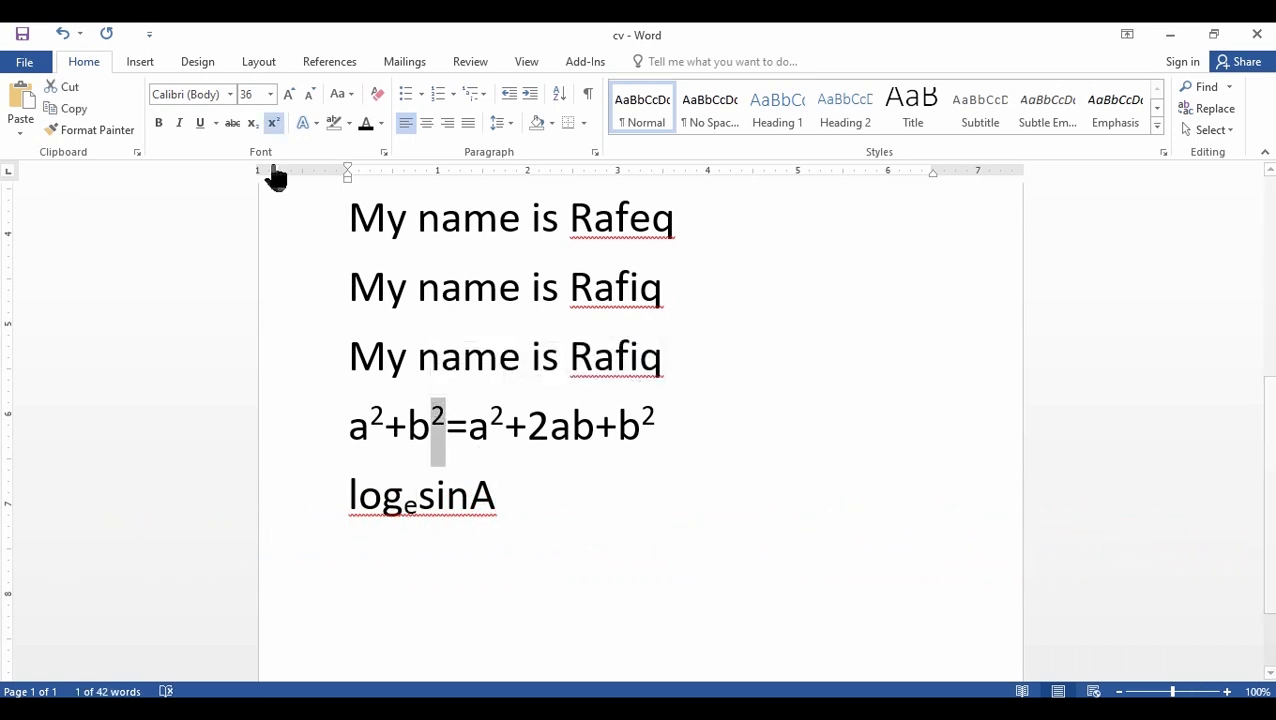
pyautogui.click(273, 125)
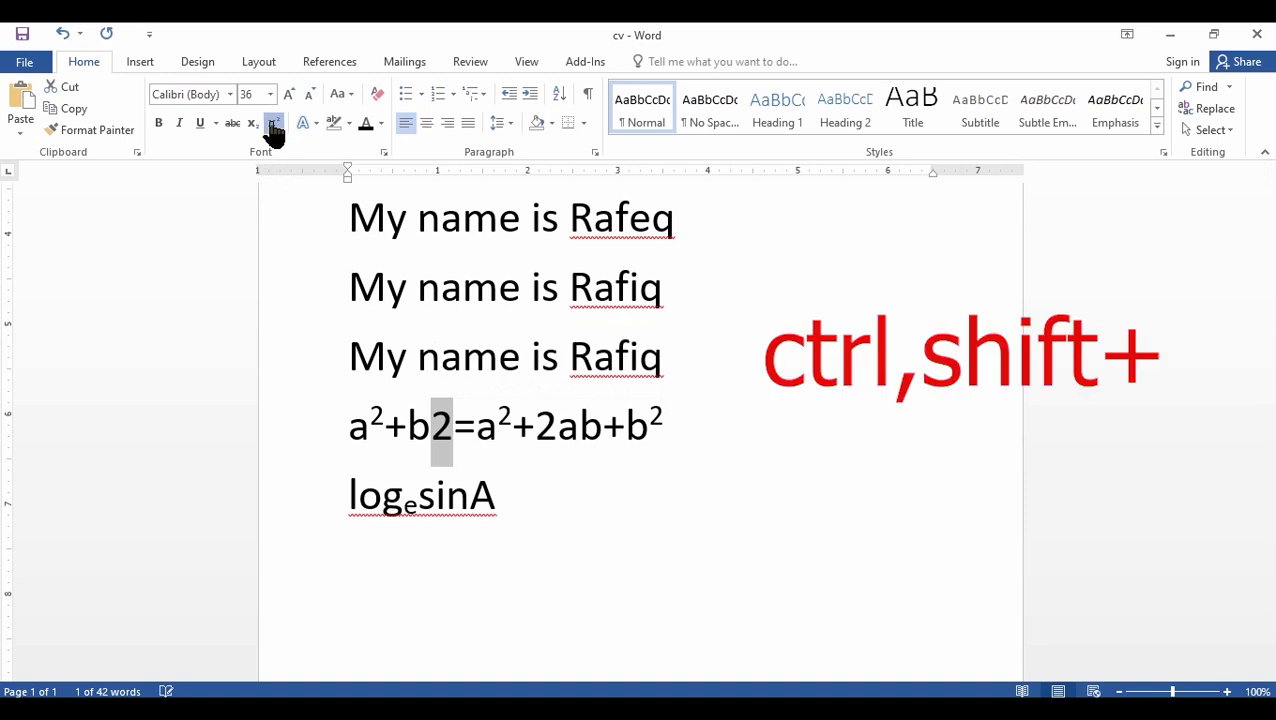
pyautogui.click(273, 125)
pyautogui.click(536, 485)
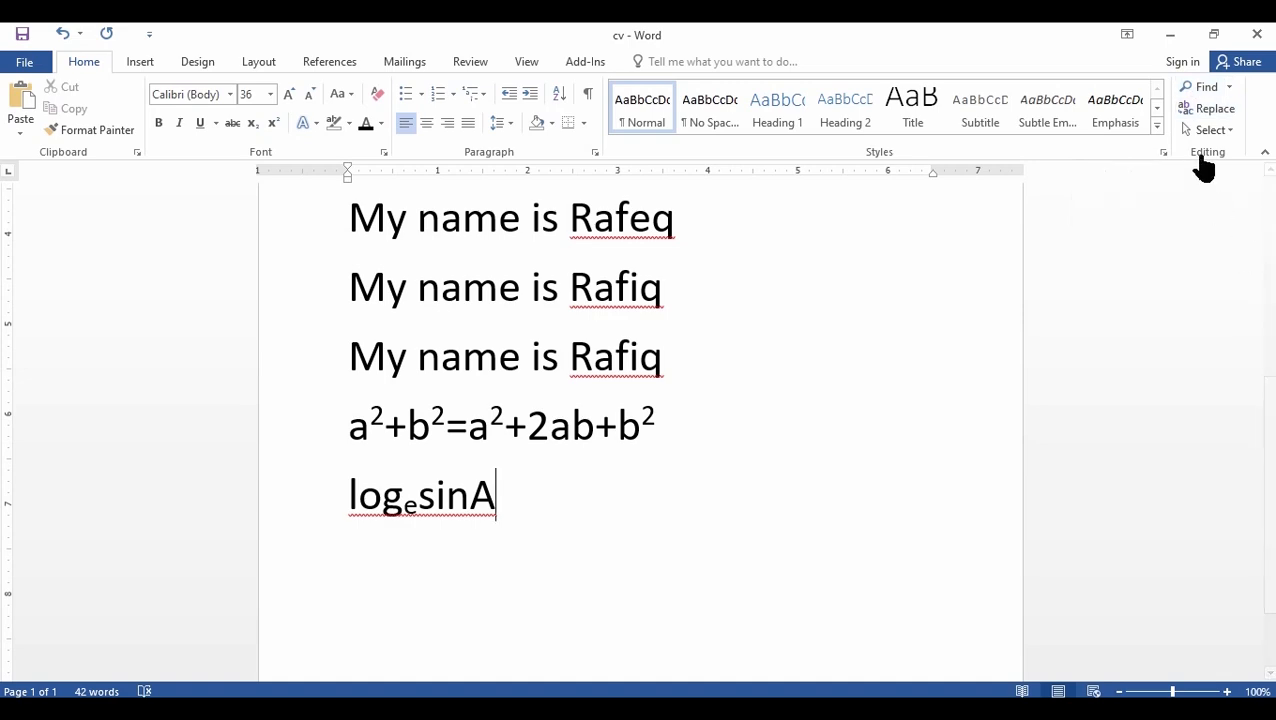
# - Search the document for the person's name used in the struck-through sentence
pyautogui.click(1206, 88)
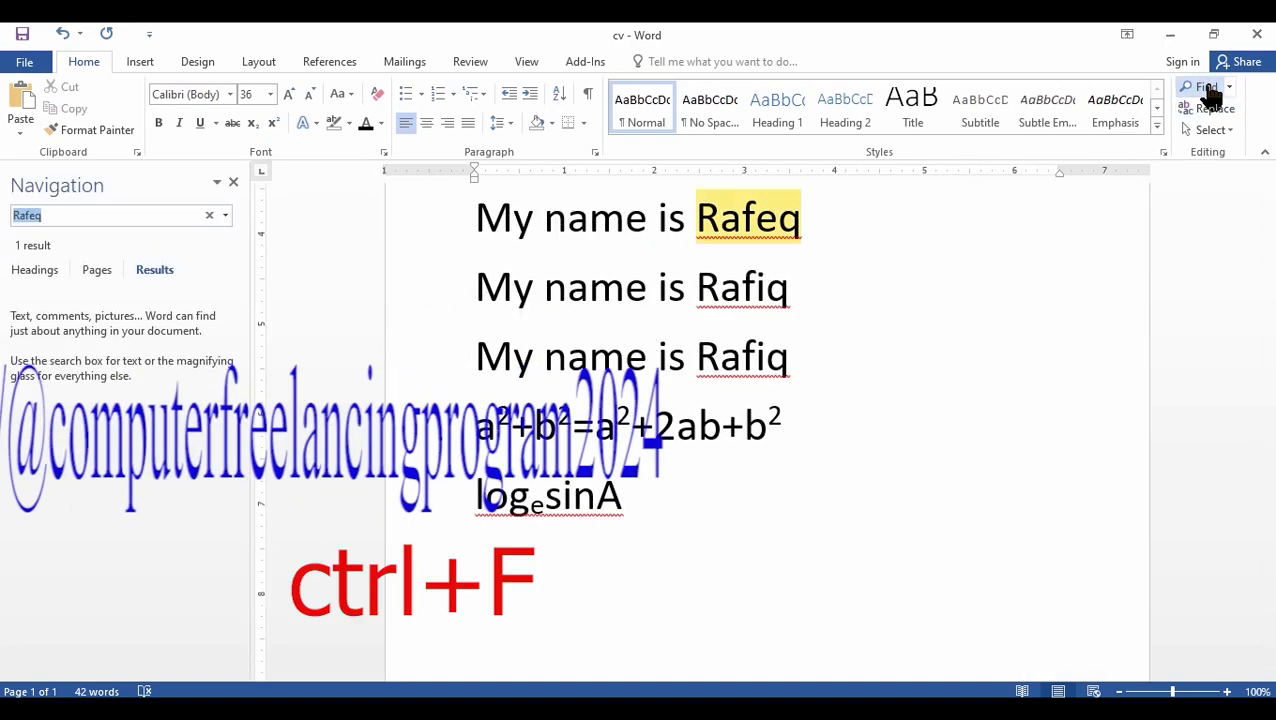
pyautogui.click(61, 218)
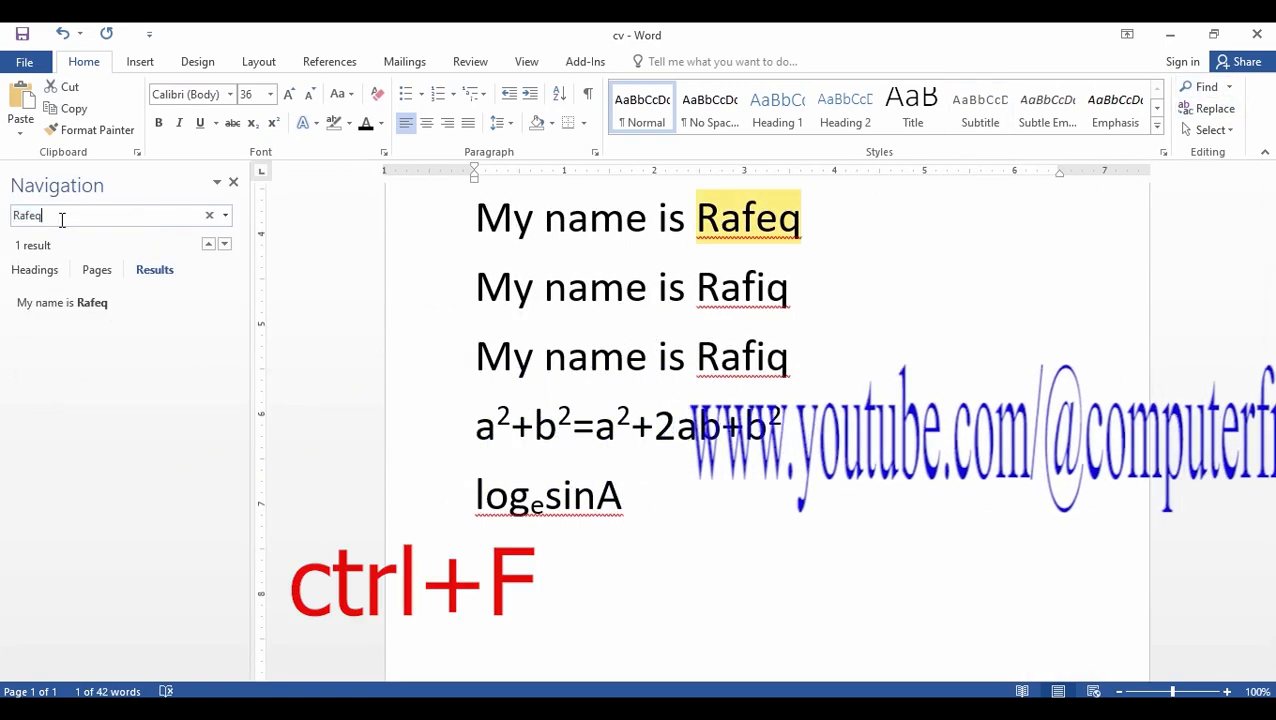
pyautogui.press('BackSpace')
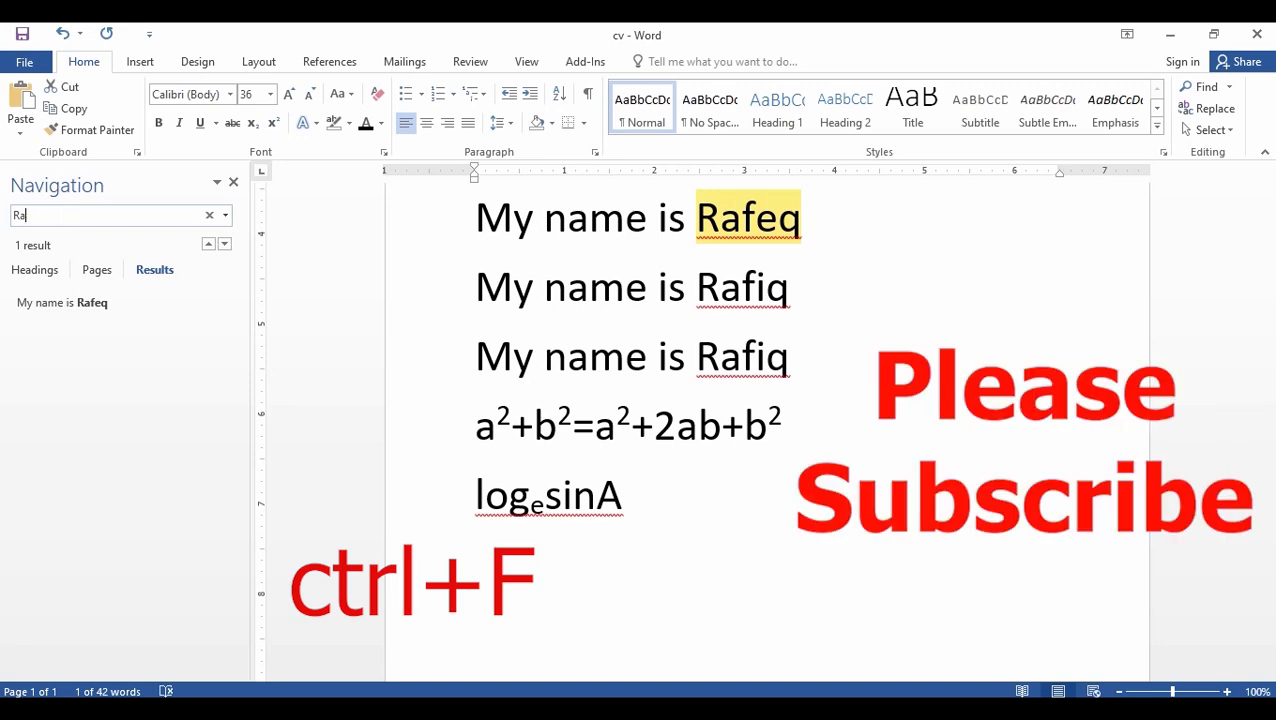
pyautogui.press('BackSpace')
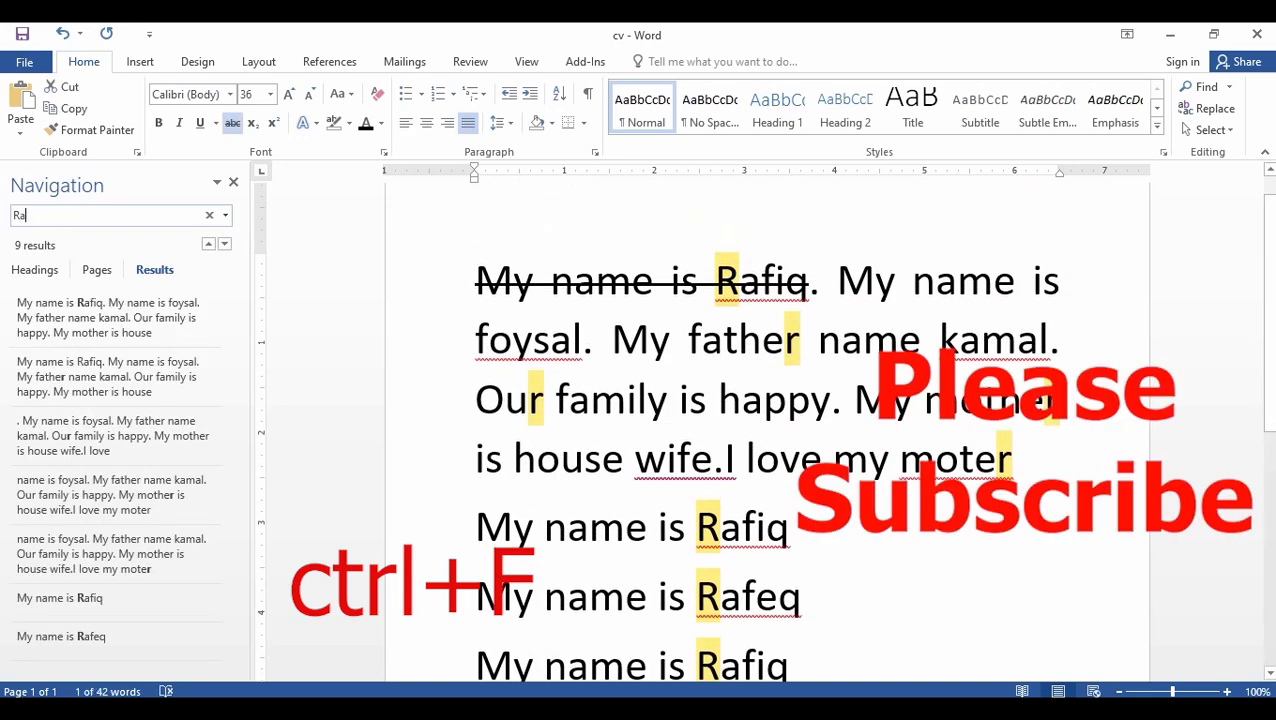
pyautogui.write('q')
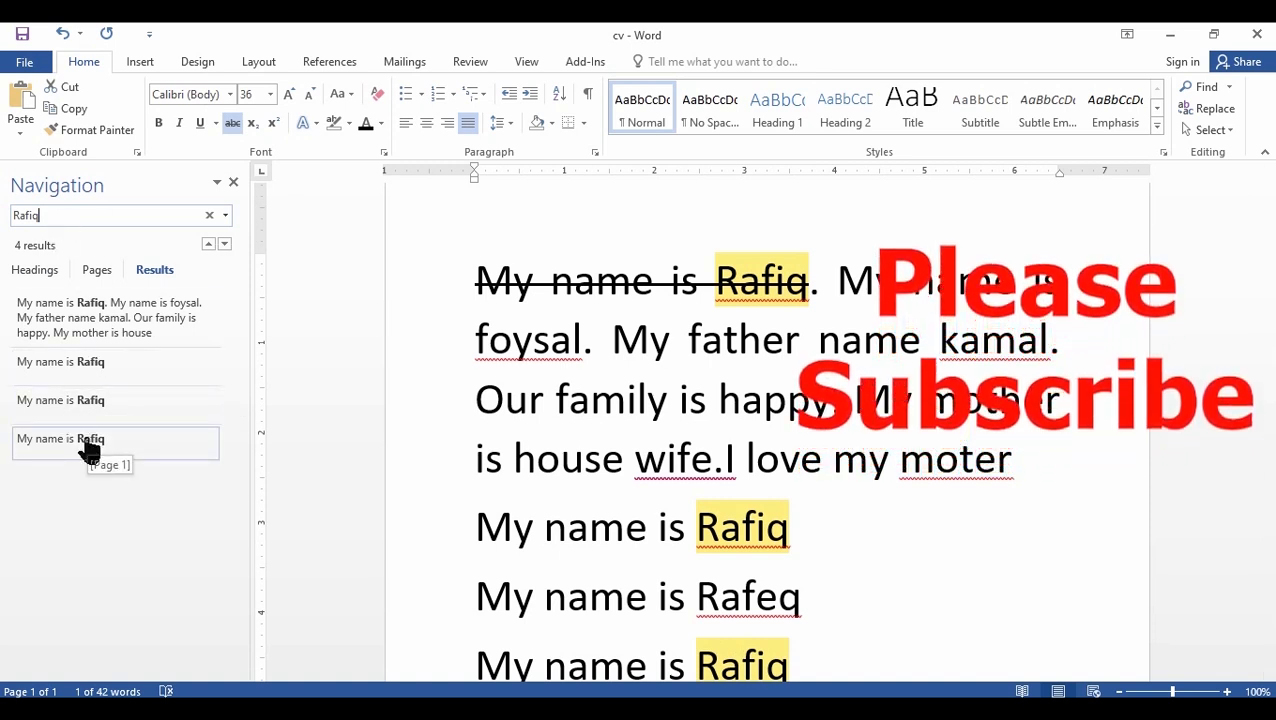
# - Replace the search text with "mother" to find that word in the document
pyautogui.press('BackSpace')
pyautogui.press('BackSpace')
pyautogui.press('BackSpace')
pyautogui.press('BackSpace')
pyautogui.press('BackSpace')
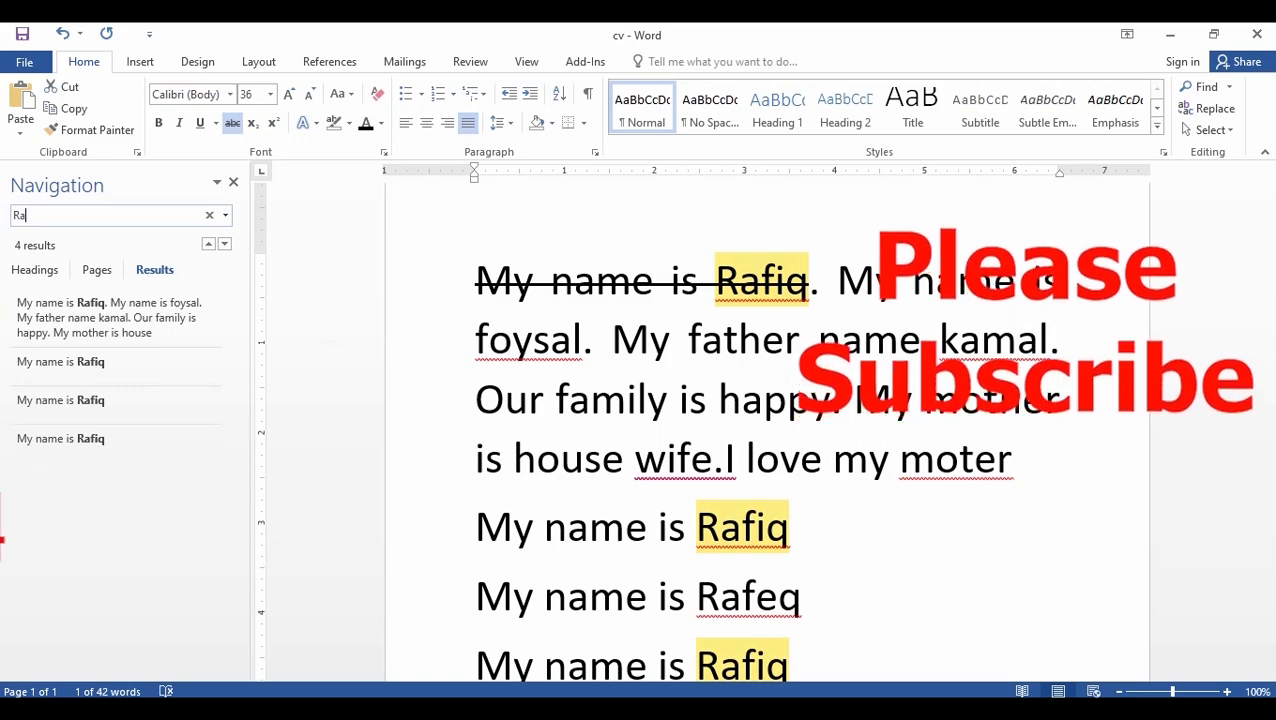
pyautogui.write('mother')
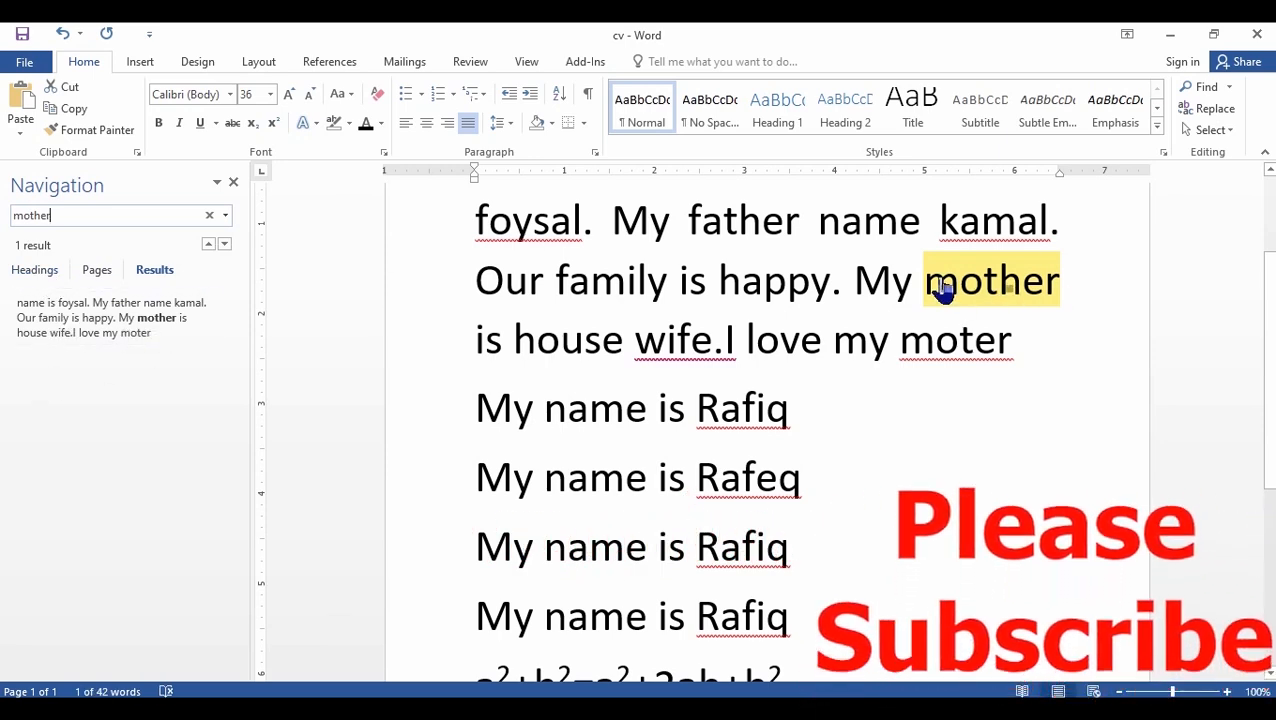
# - Clear the search text and close the Navigation pane
pyautogui.press('BackSpace')
pyautogui.press('BackSpace')
pyautogui.press('BackSpace')
pyautogui.press('BackSpace')
pyautogui.press('BackSpace')
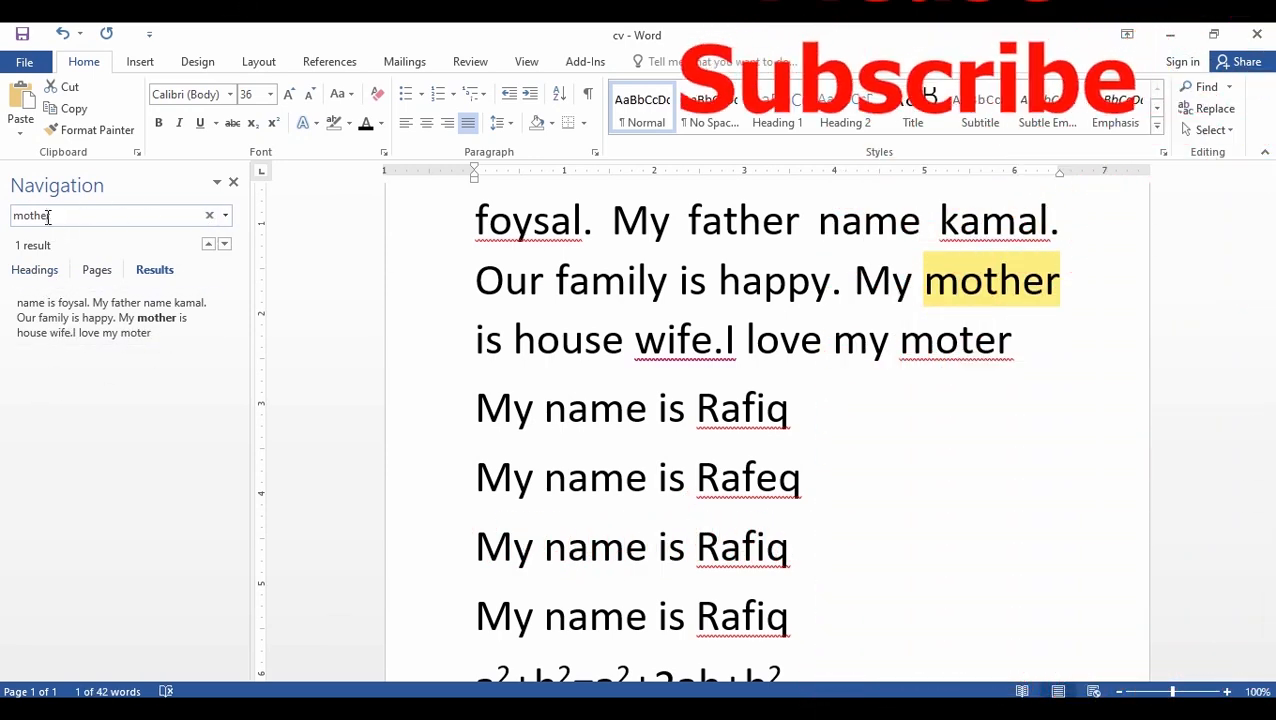
pyautogui.press('BackSpace')
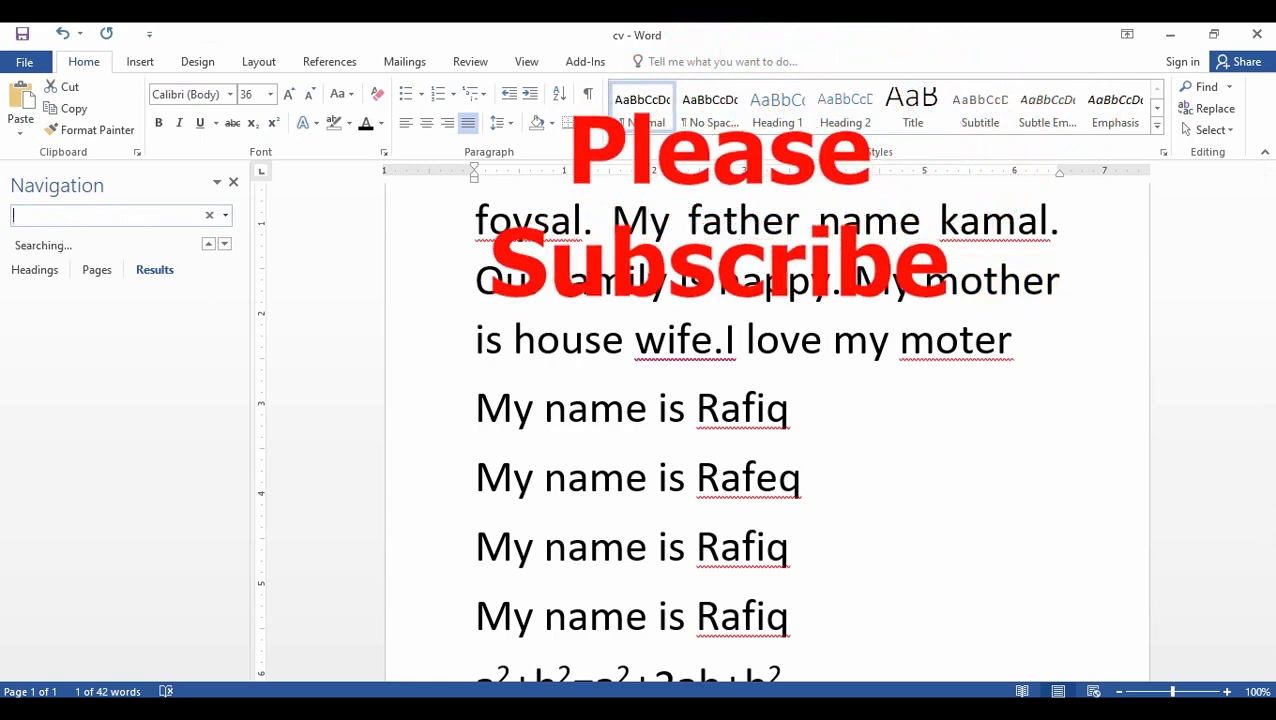
pyautogui.click(233, 183)
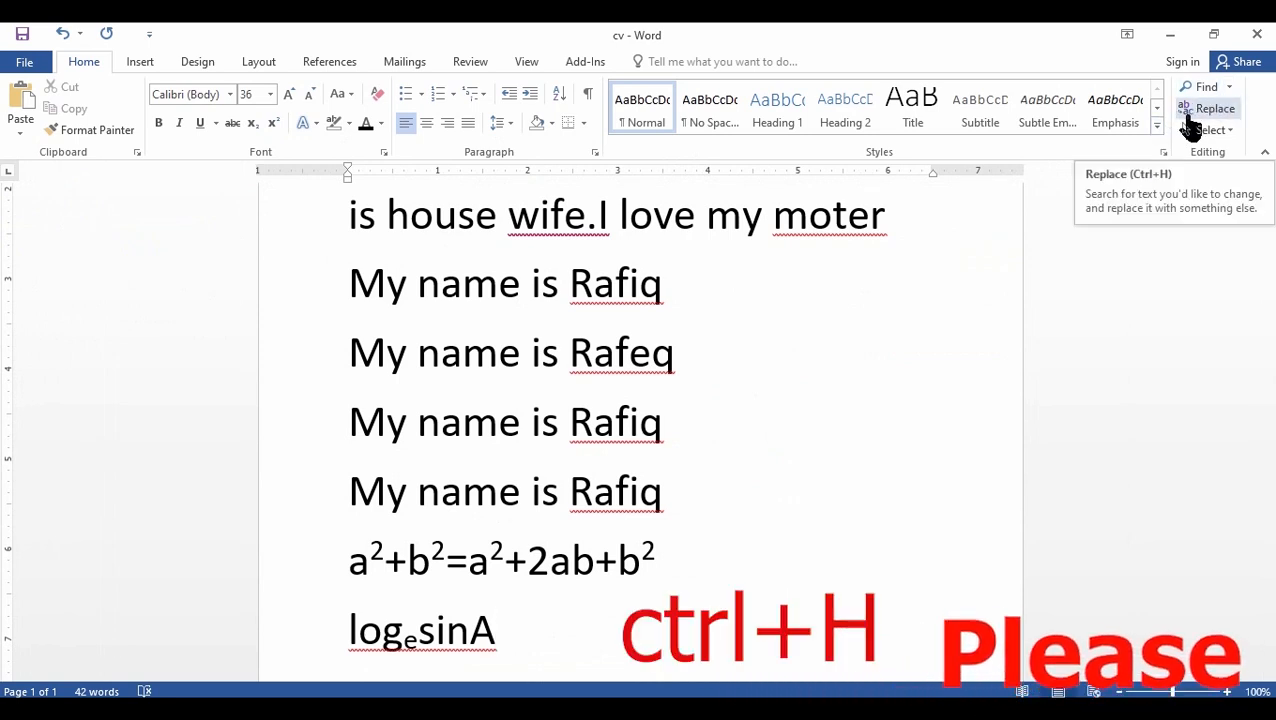
# - Open Find and Replace and enter the name from the struck-through sentence as the text to find
pyautogui.hotkey('ctrl', 'h')
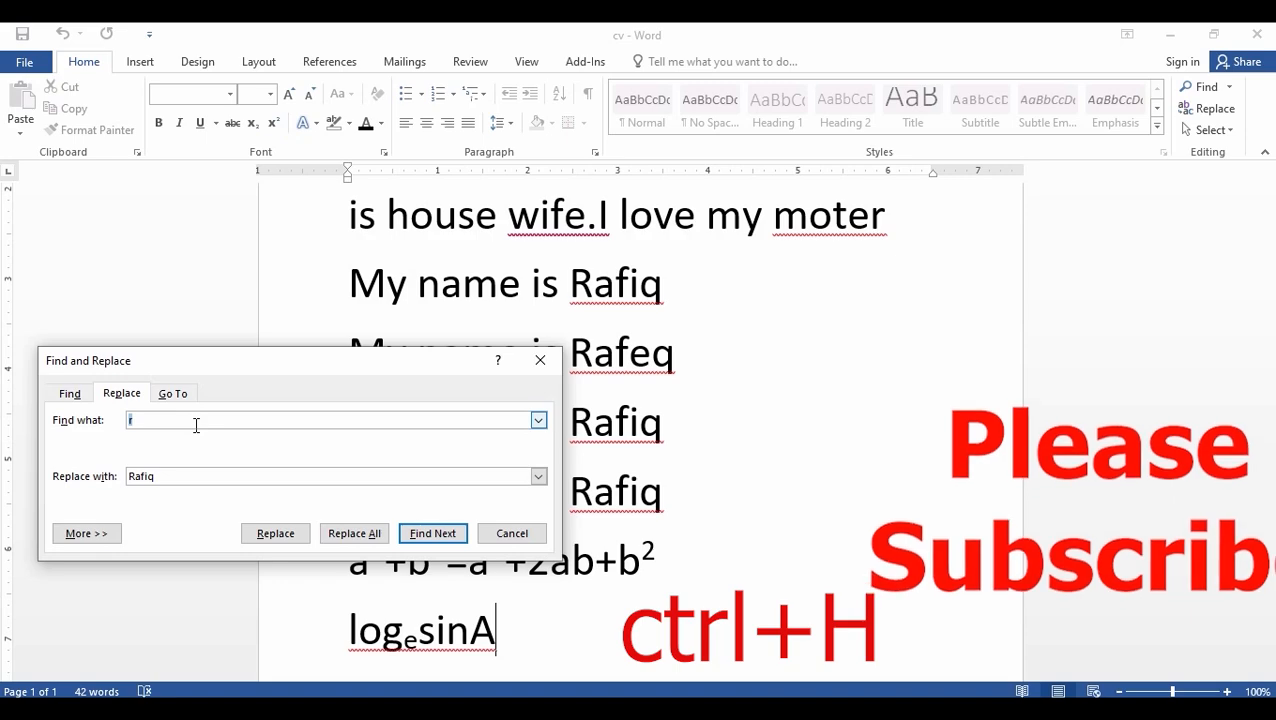
pyautogui.write('Rafiq')
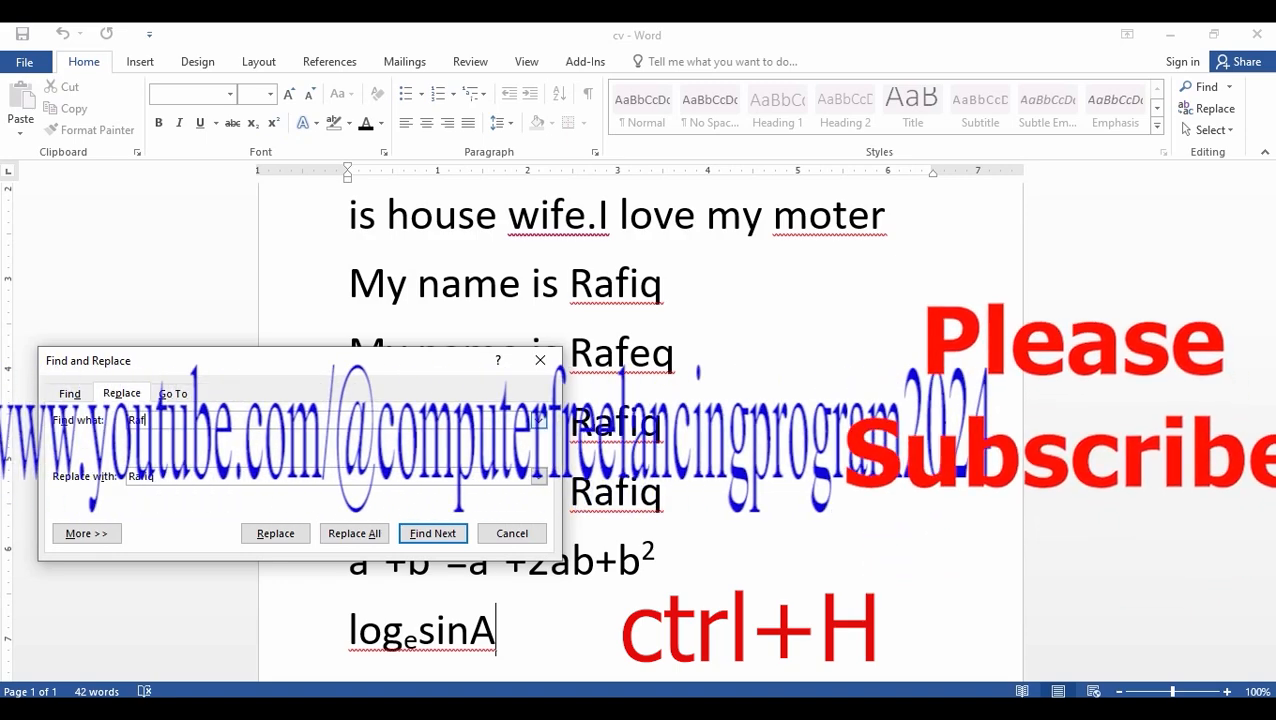